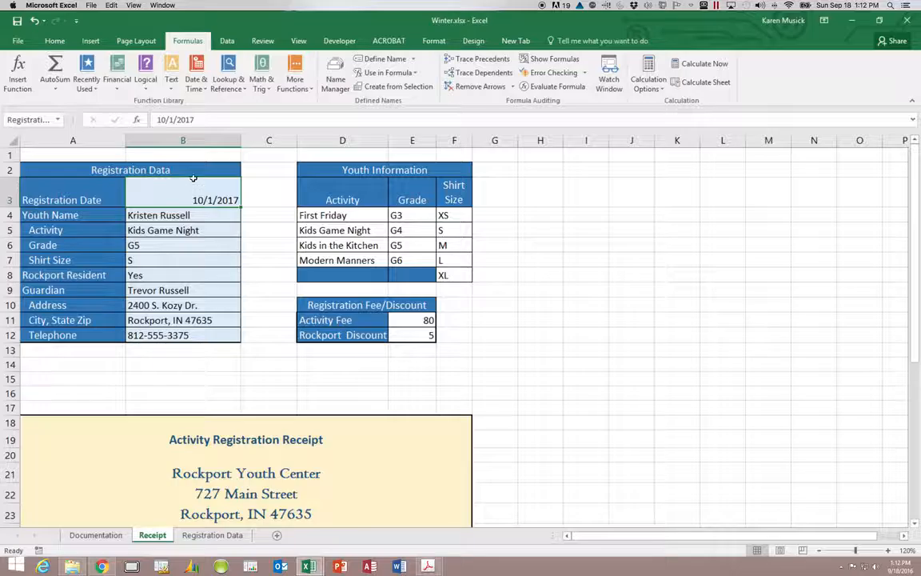
Restrict the Registration Date cell B3 with data validation to dates greater than or equal to 1/1/2017.
click(228, 41)
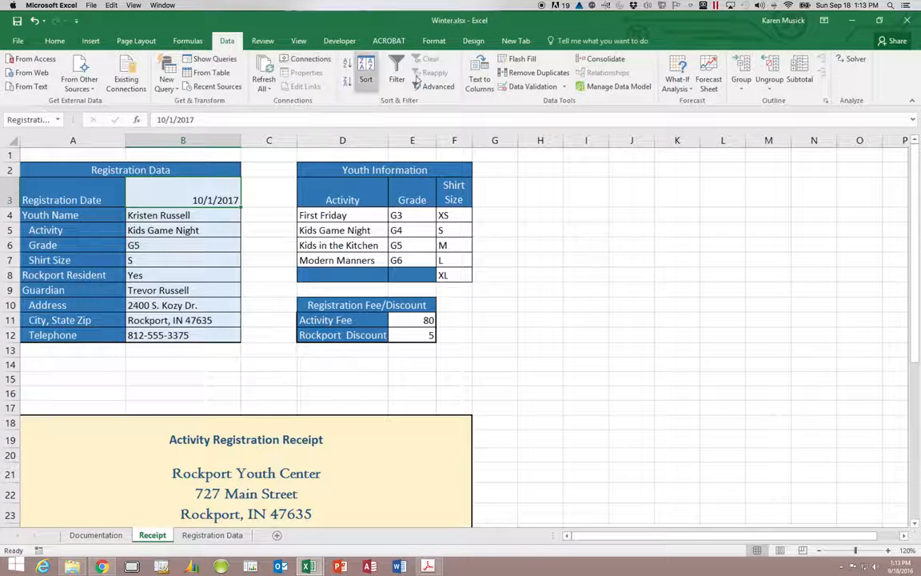
click(530, 88)
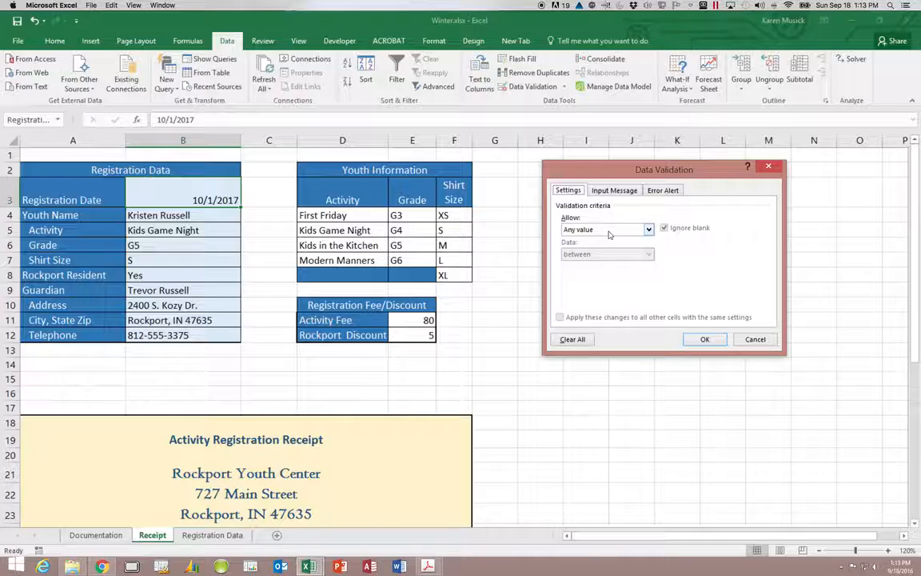
click(649, 230)
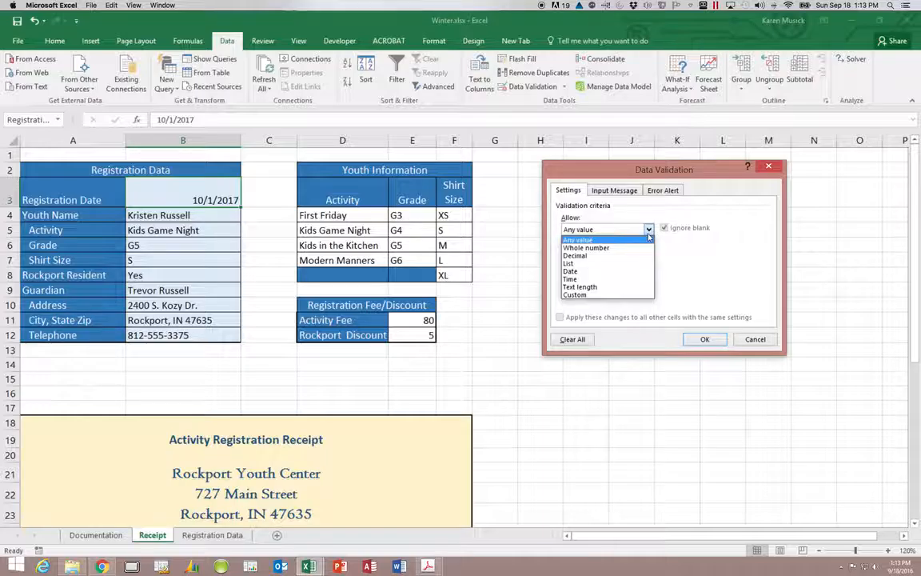
click(624, 275)
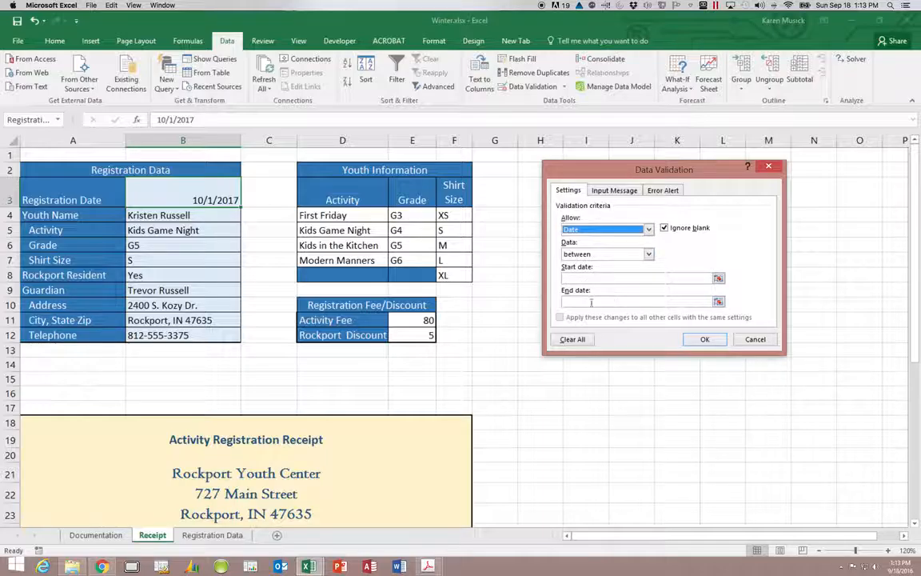
click(648, 254)
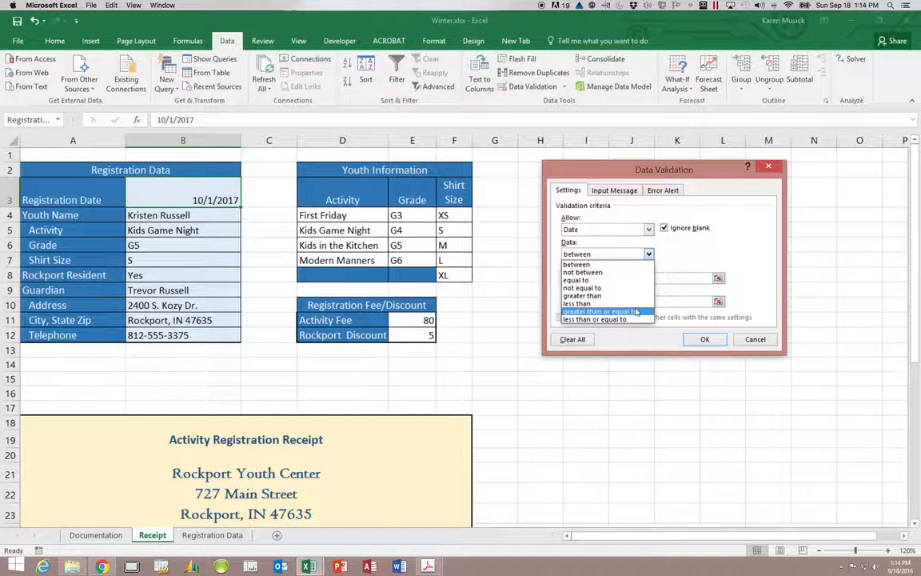
click(636, 311)
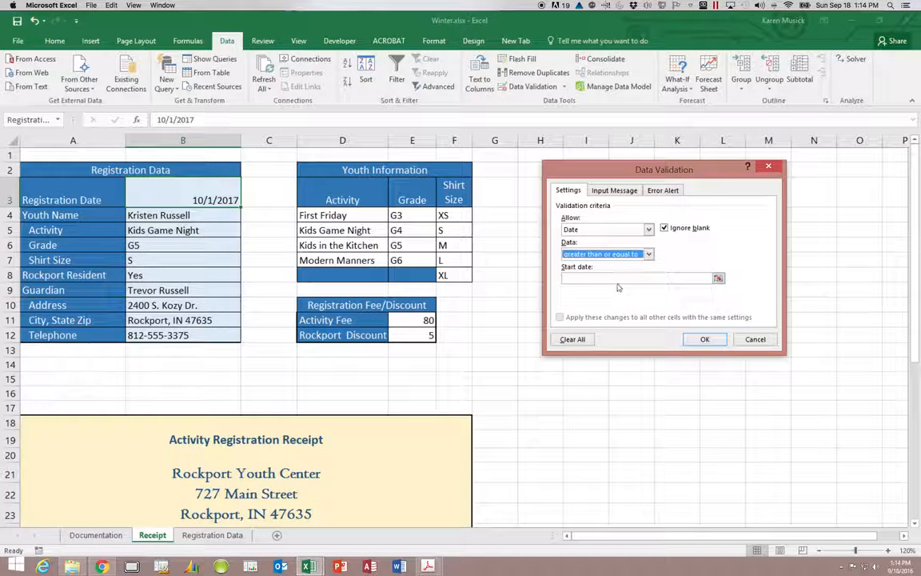
click(616, 279)
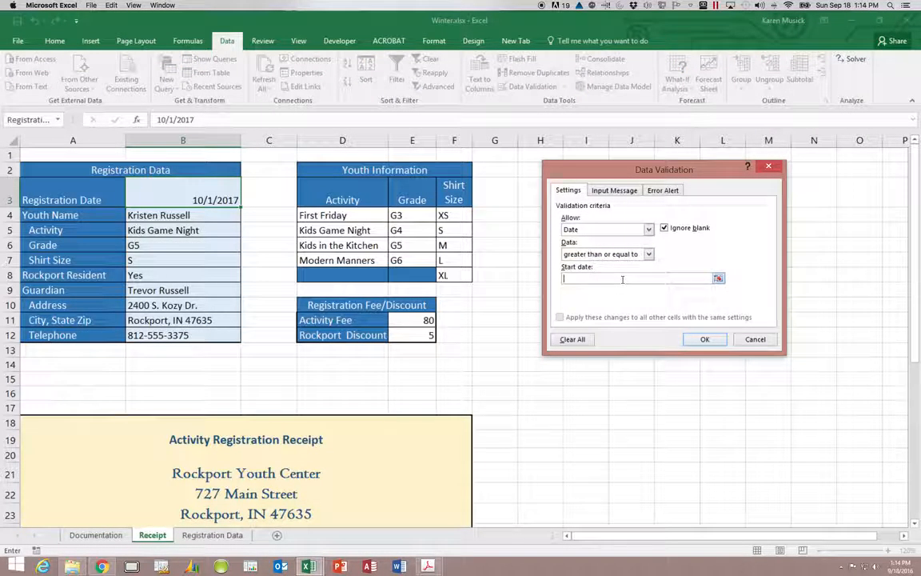
text(1/1/2017)
key(Tab)
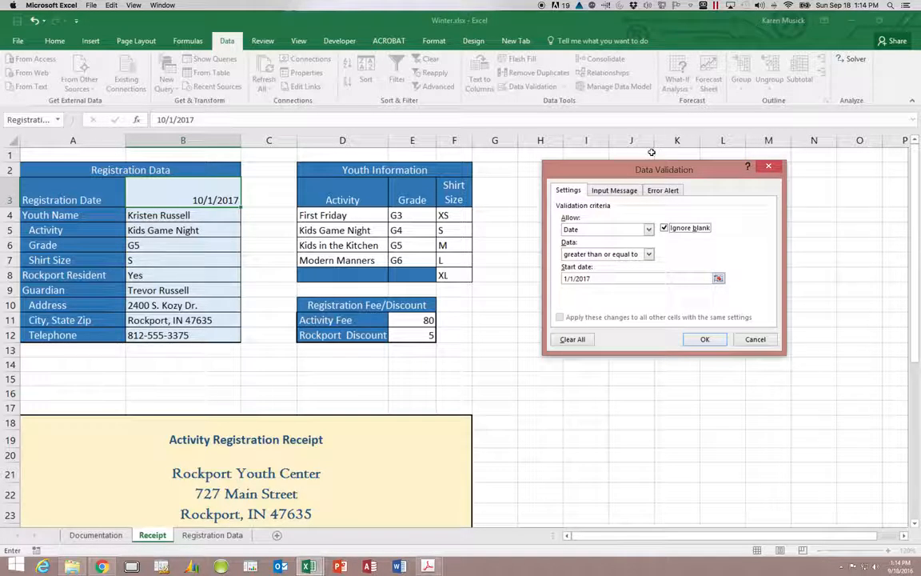
scroll(655, 154, right, 2)
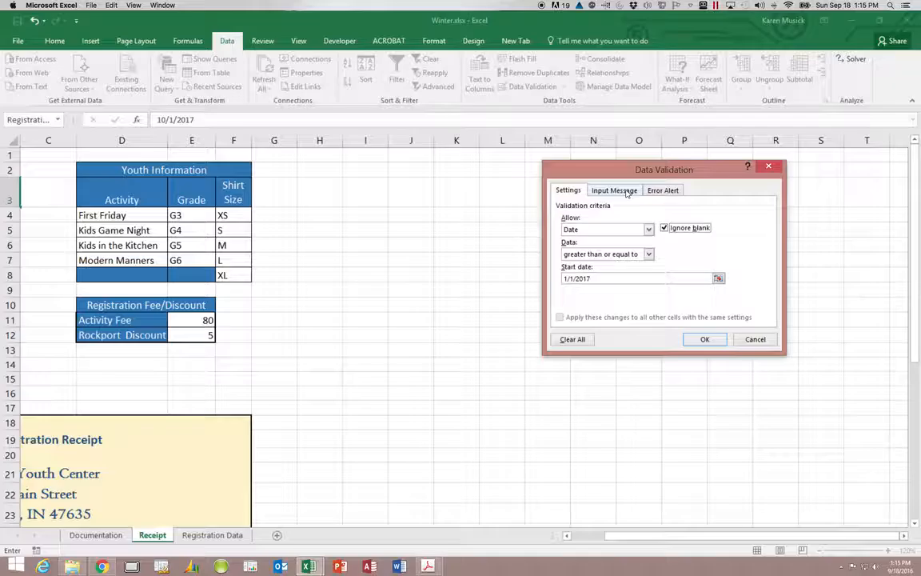
Give the validation an input message titled "Registration Date" that reads "Enter the date of registration.".
click(613, 190)
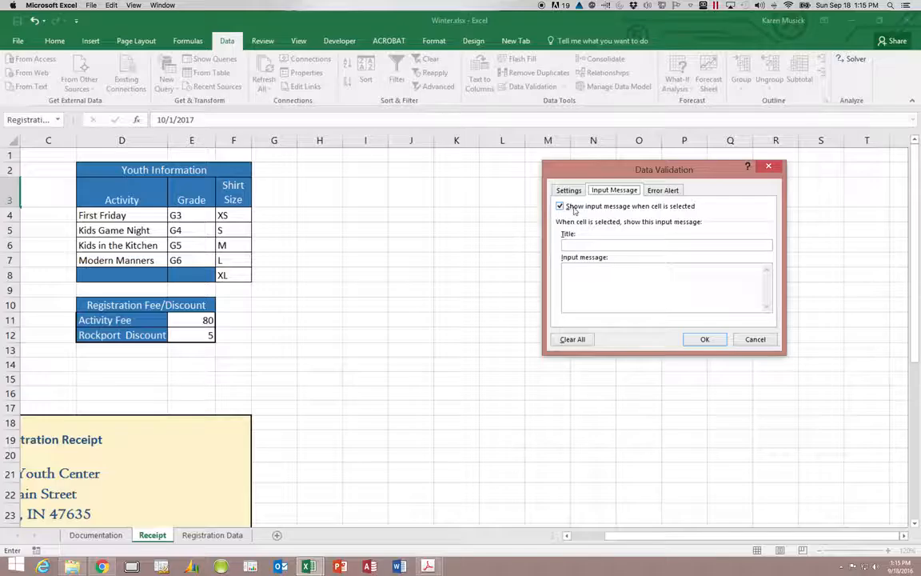
click(645, 247)
text(Youth Name)
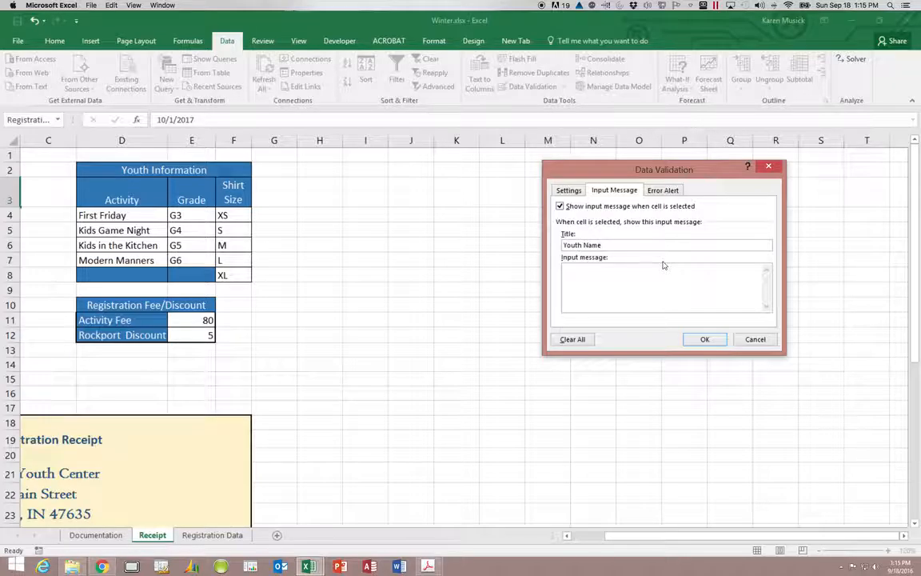
drag(610, 247, 555, 247)
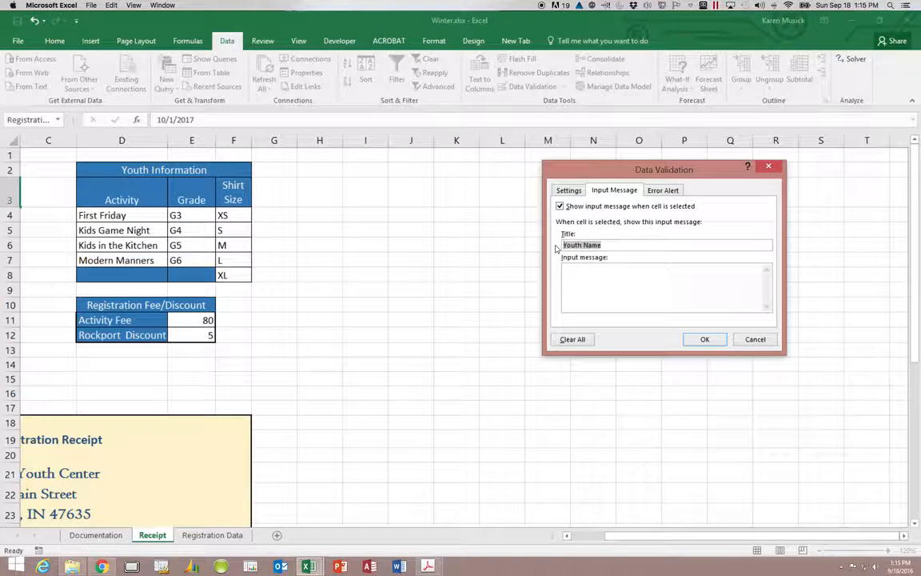
text(Registration Date)
click(581, 267)
text(Ente)
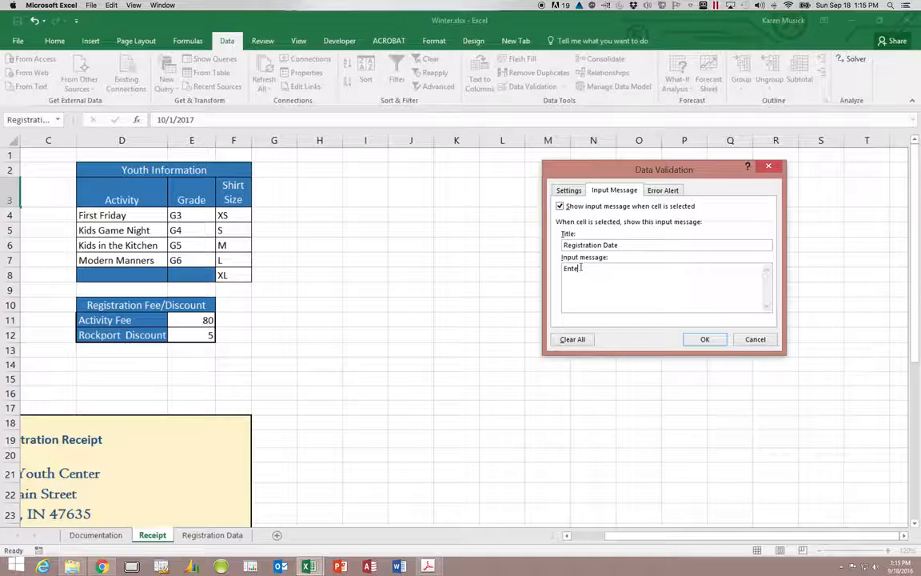
text(r the date of registration.)
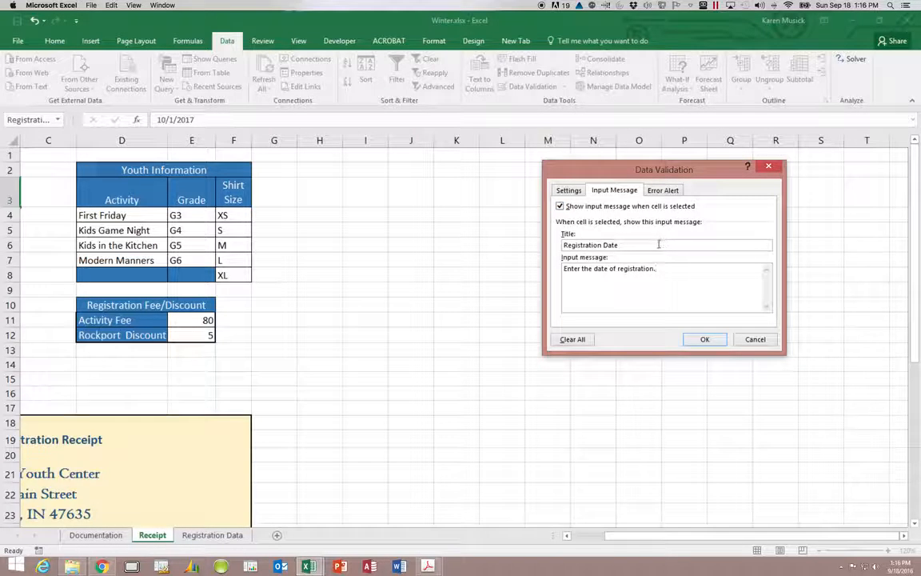
Set the error alert to the Warning style with the title "Invalid Registration Date".
click(663, 191)
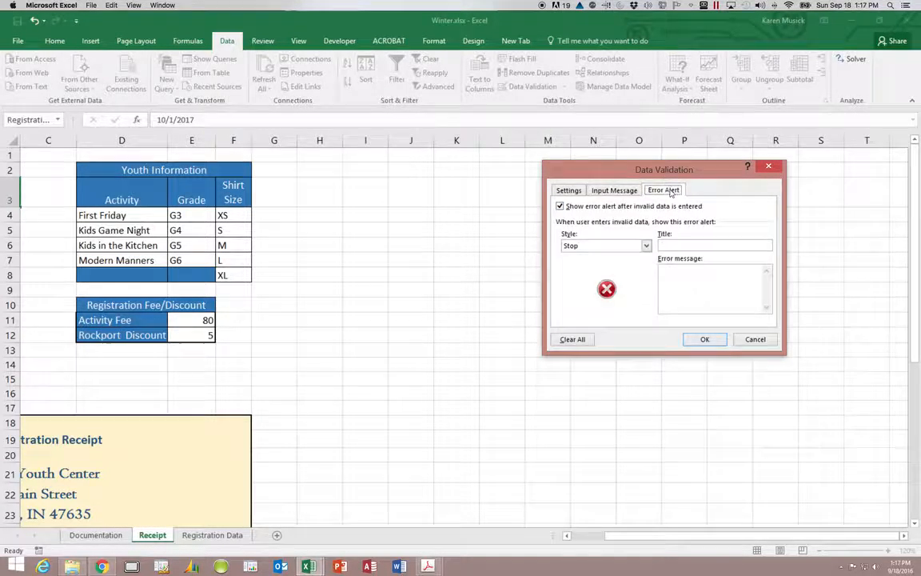
click(646, 246)
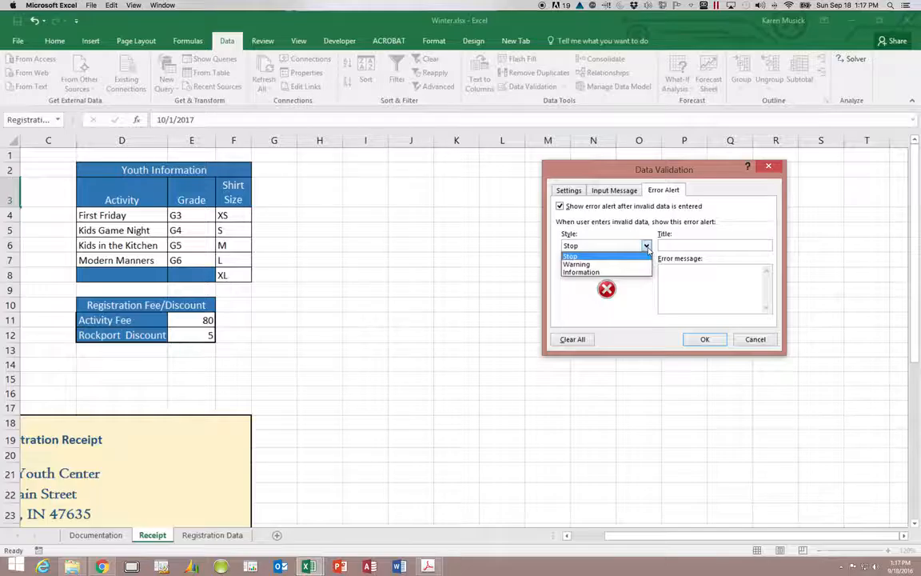
click(616, 265)
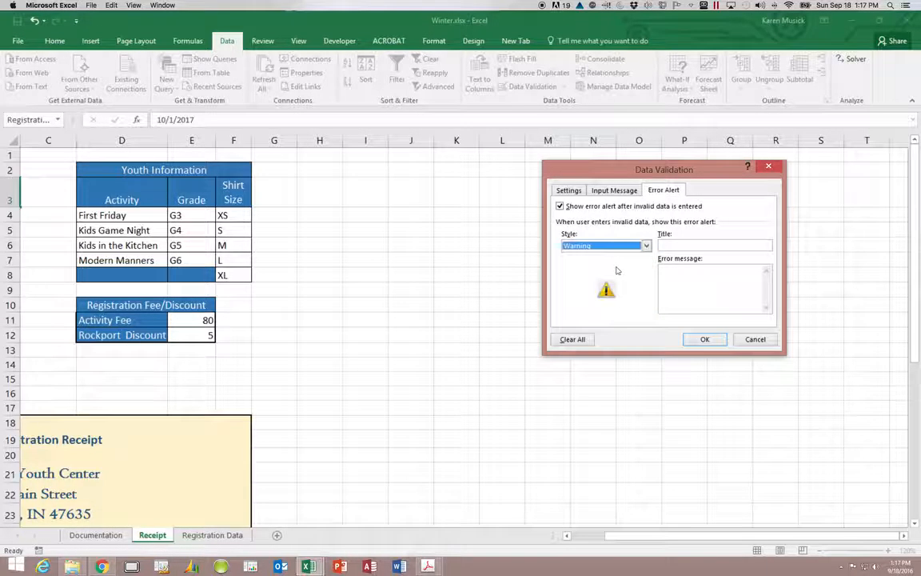
click(673, 246)
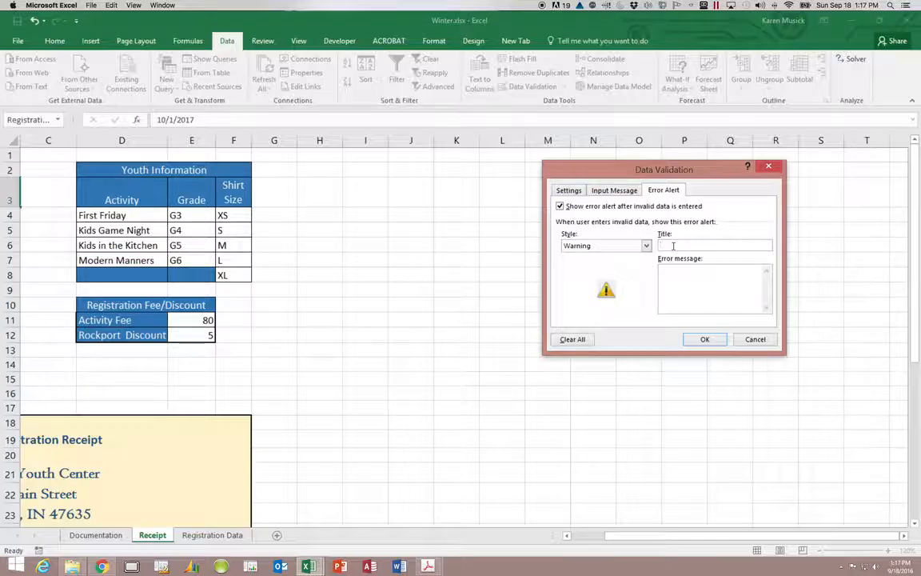
text(Inval)
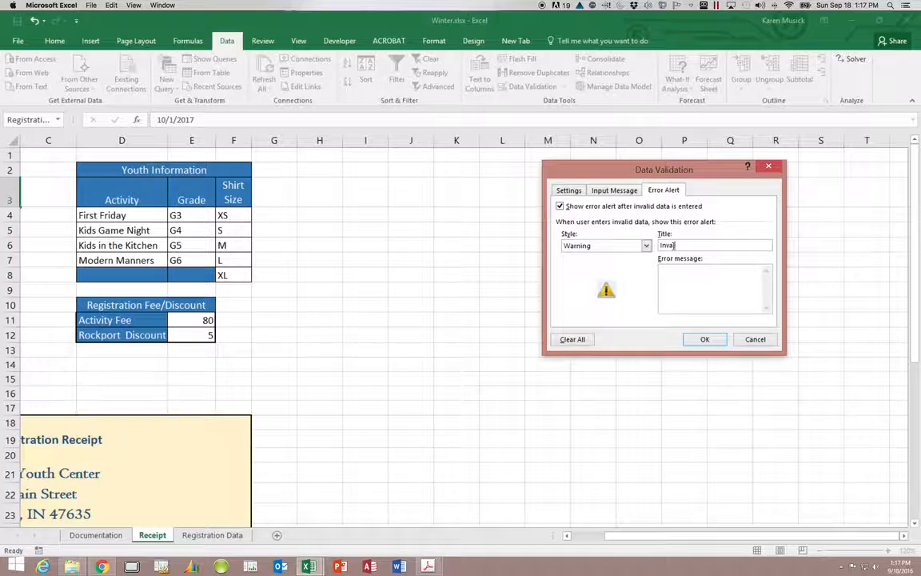
text(id Registration Date)
Start the alert's error message with "Enter a Registration Date on or after 1/1/2017.".
click(686, 288)
text(Enter a Registr)
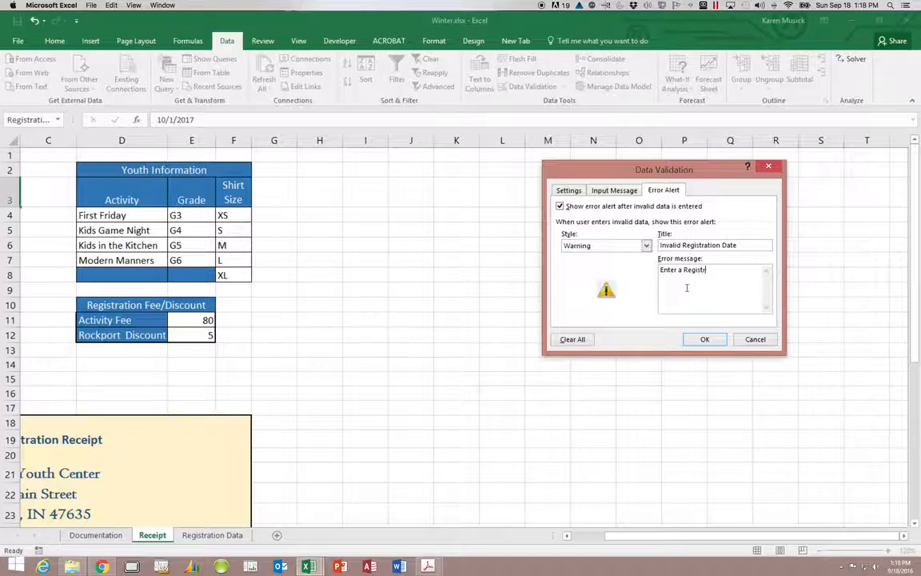
text(ation Date after 1/1/2017)
text(on or)
click(713, 281)
text(.)
Continue the error message with "If the date you entered is correct, click Yes. If it is incorrect, click No.".
text(If the date you entered is correct, cl)
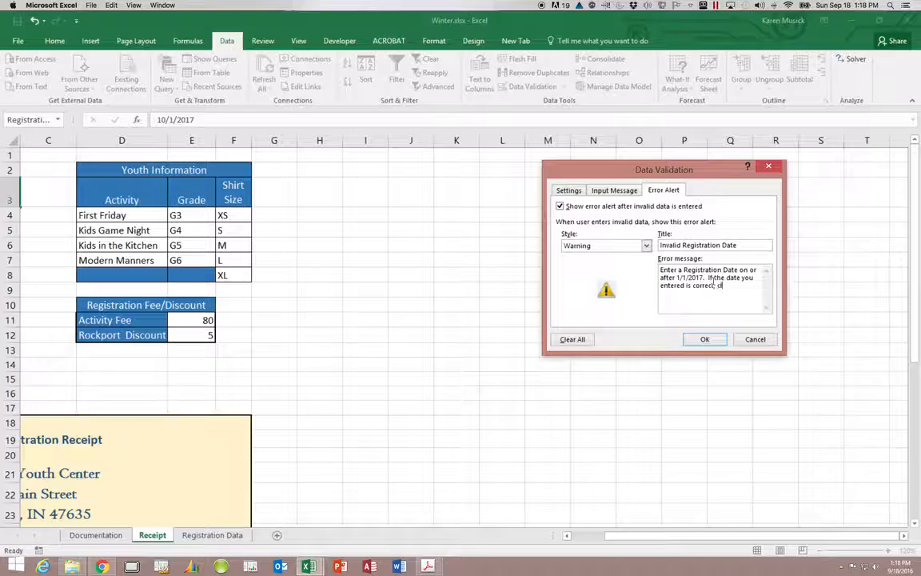
text(ick Yes.)
text(If it is incorrect)
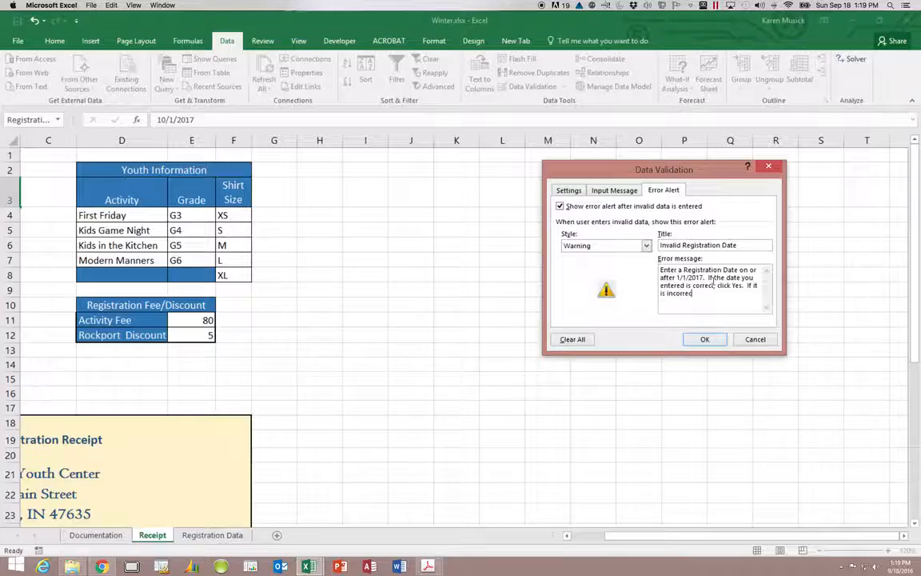
text(, click No.)
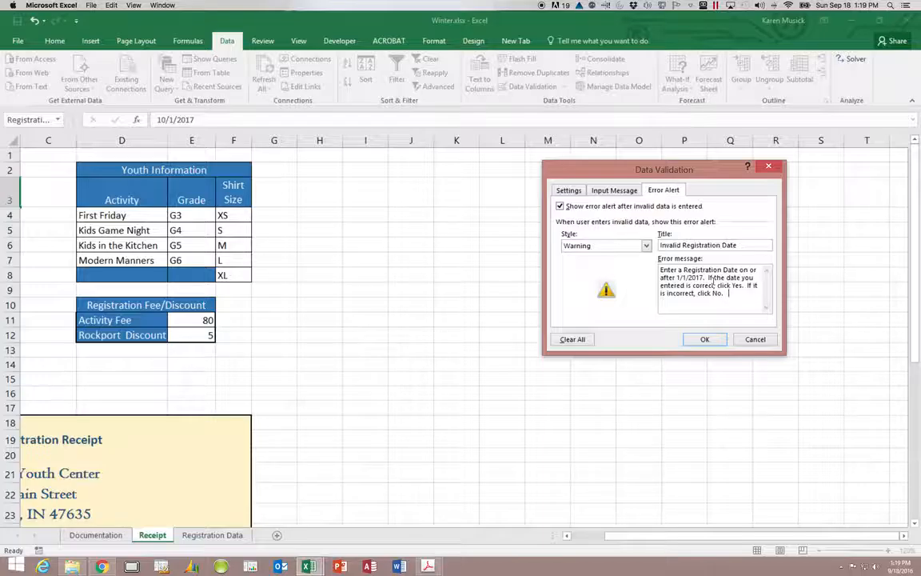
End the error message with "If you are not sure, click Cancel." and apply the validation rule.
text(  If you are n)
text(ot sure, )
text(click Canc)
text(el.)
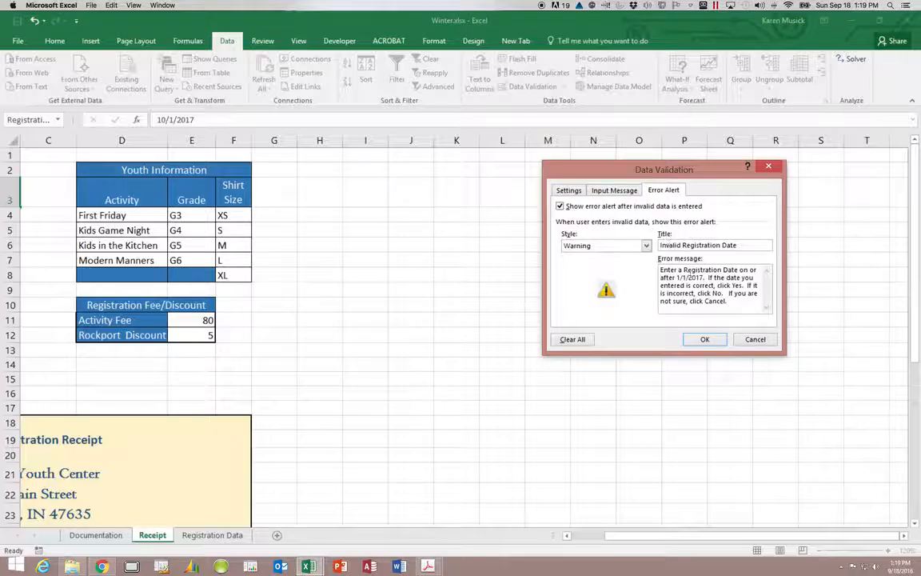
click(707, 340)
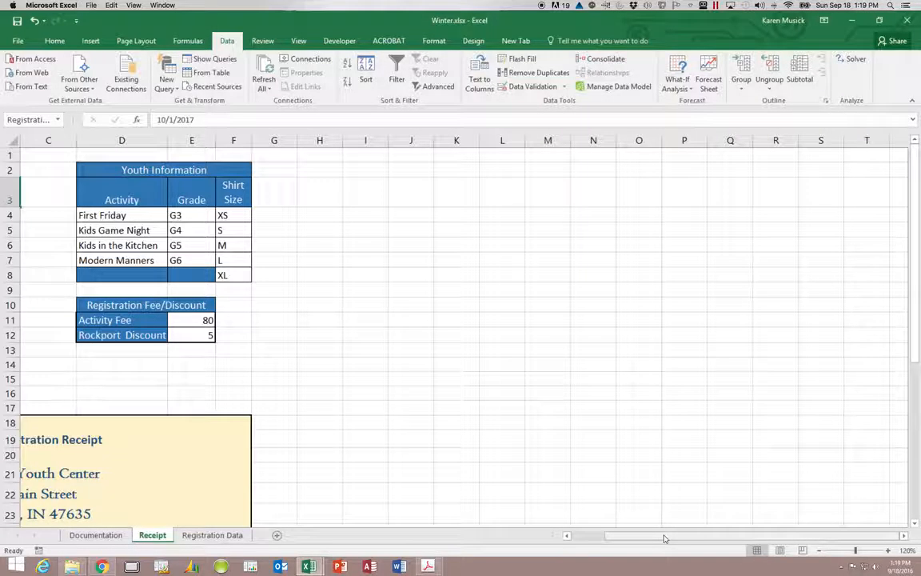
Test the validation with the impossible registration date 3/35/17 in B3 and answer No to the alert.
drag(663, 538, 607, 536)
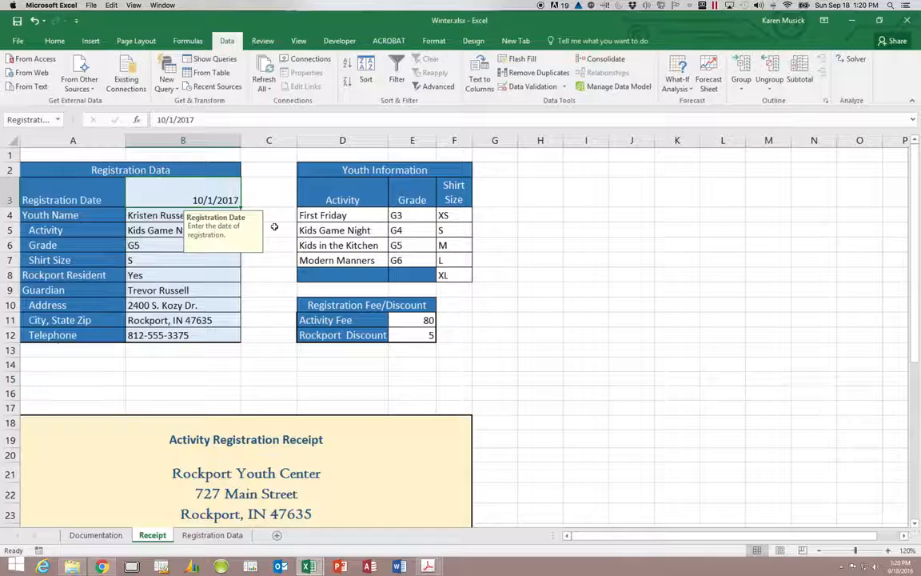
text(3/)
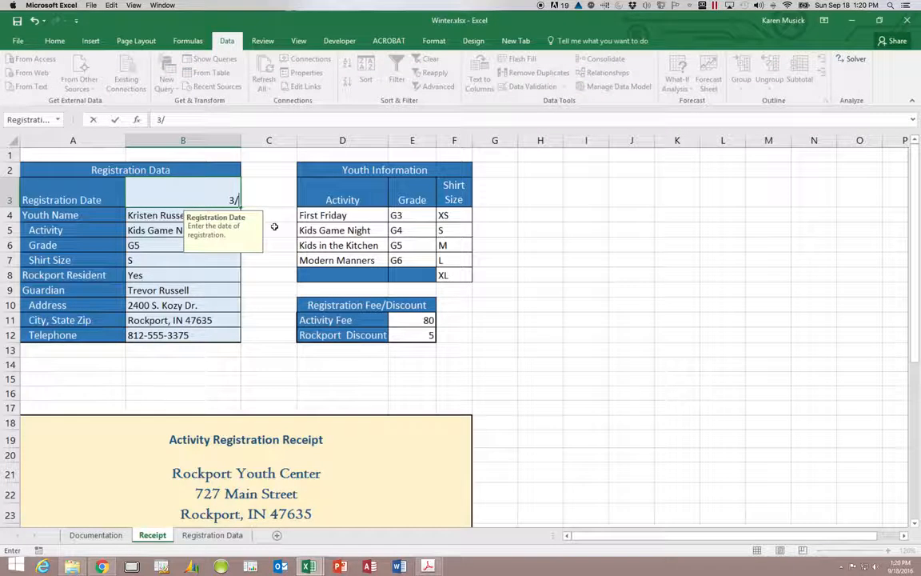
text(35/17)
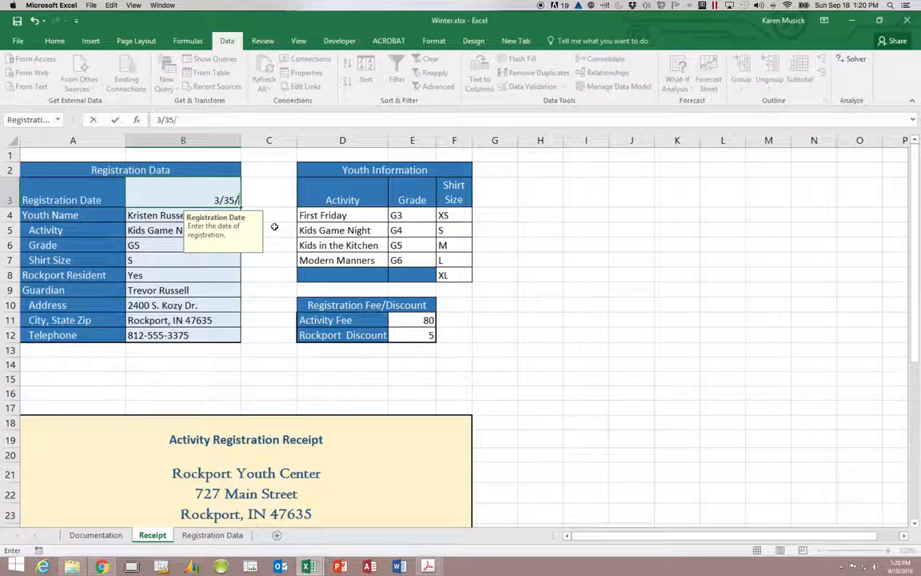
key(Return)
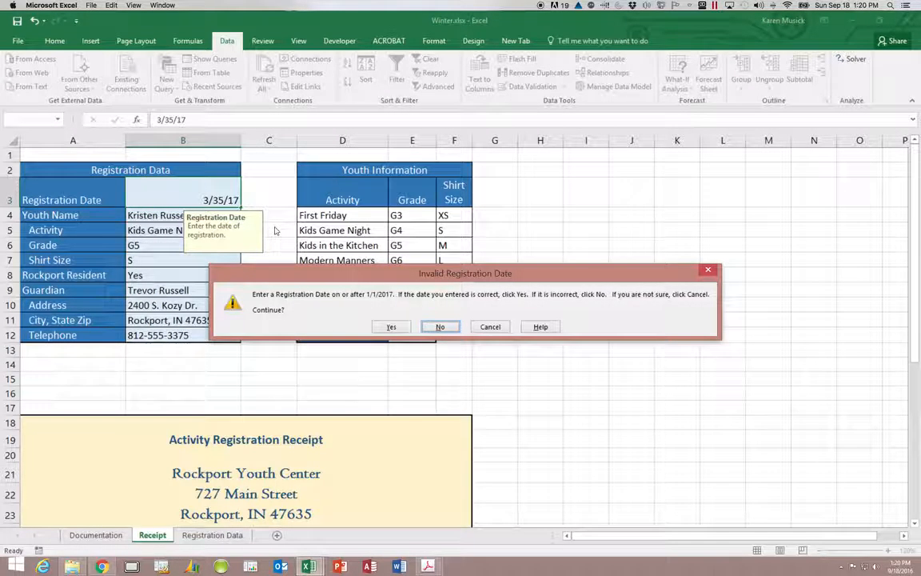
key(Return)
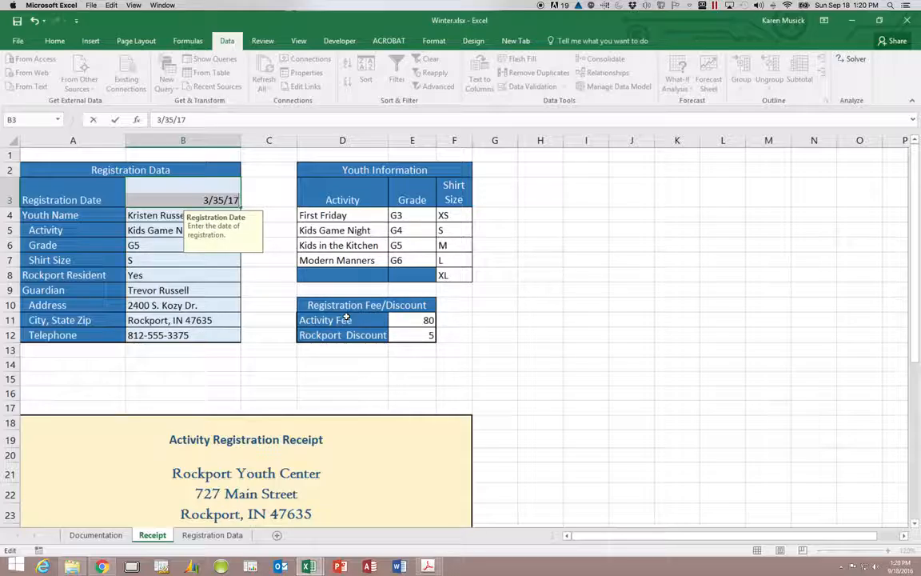
Test the rule with 12/15/16 as the registration date in B3 and cancel the entry from the alert.
text(12=1)
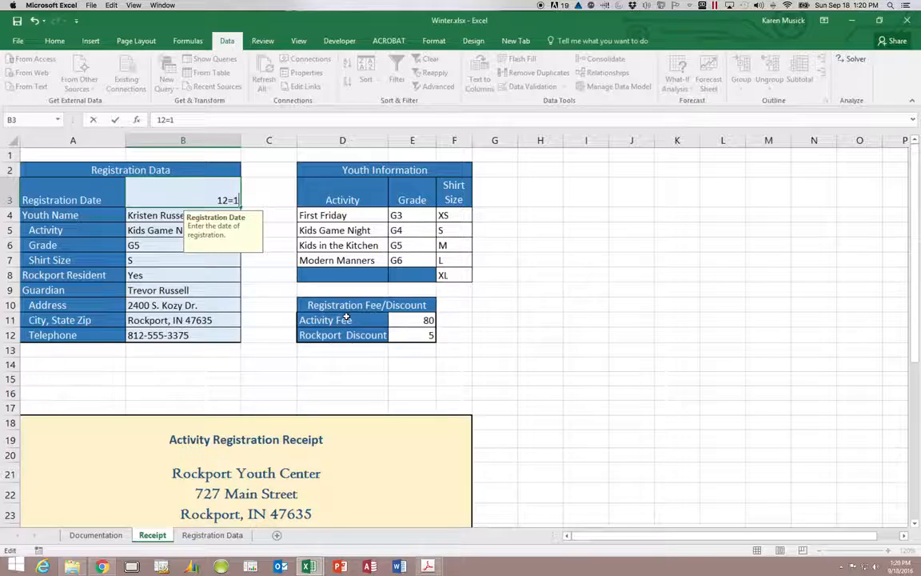
key(BackSpace)
key(BackSpace)
text(/15/16)
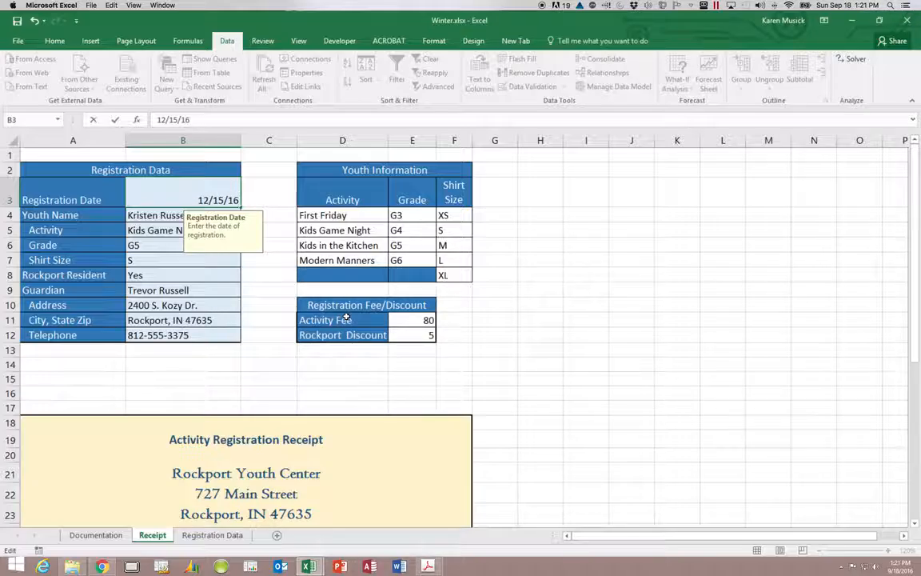
key(Return)
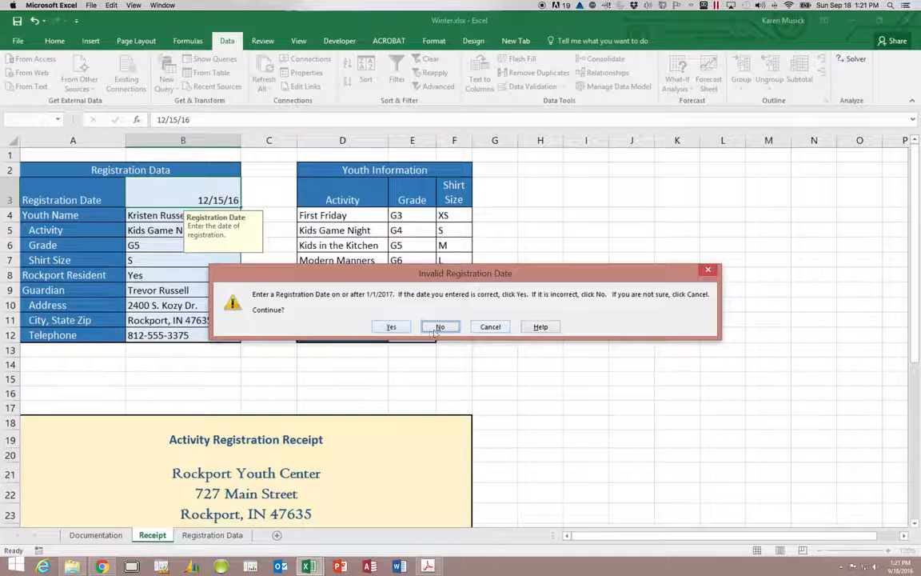
click(486, 327)
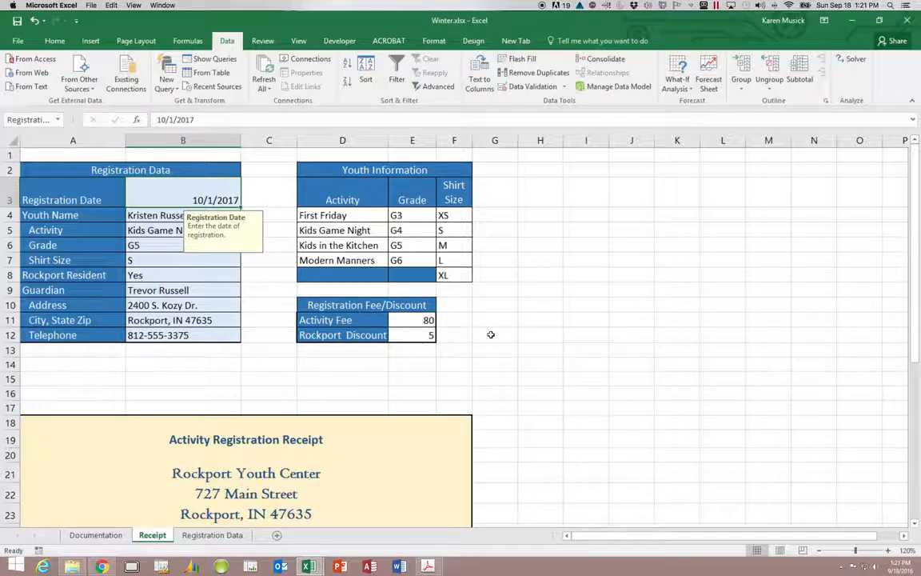
Test the validation rule with 5 as the registration date in B3, answer No to the alert and cancel the entry.
text(5)
key(Return)
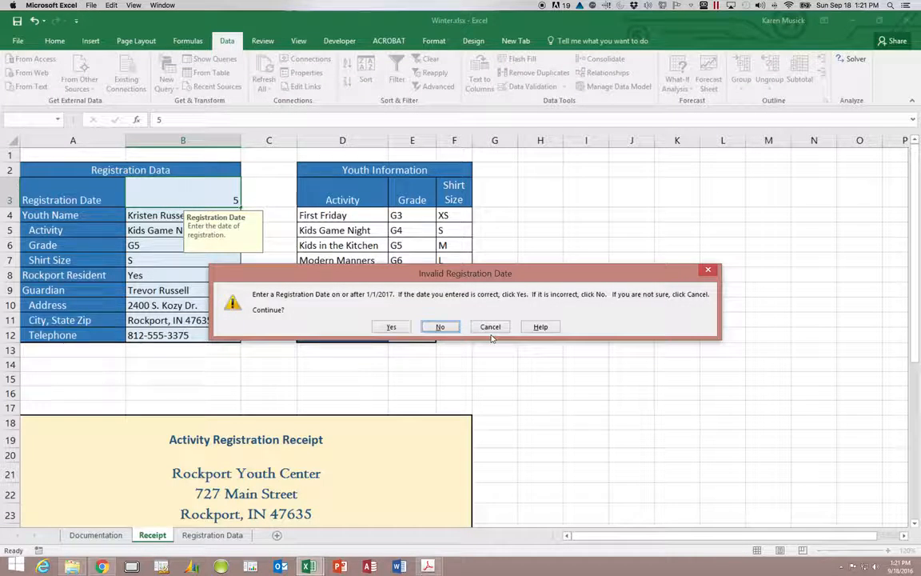
click(438, 327)
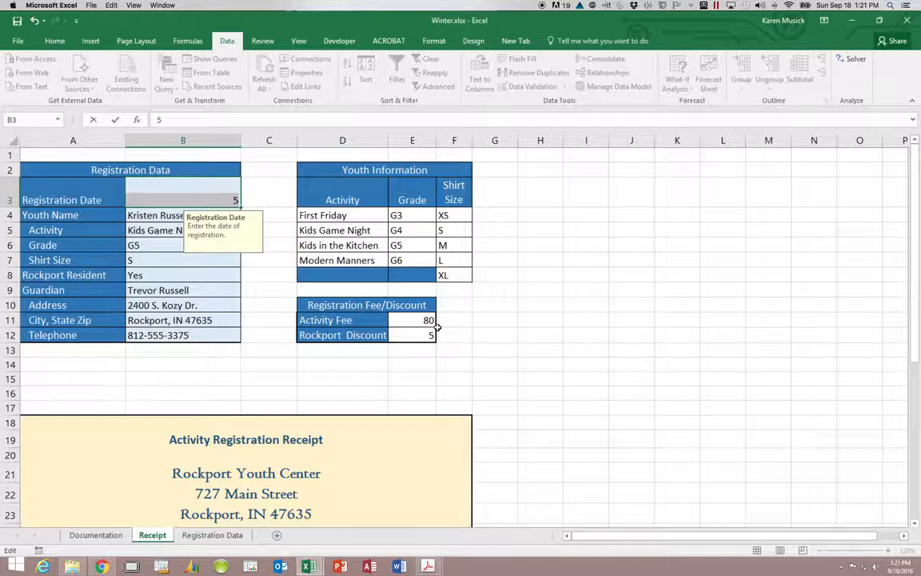
key(Escape)
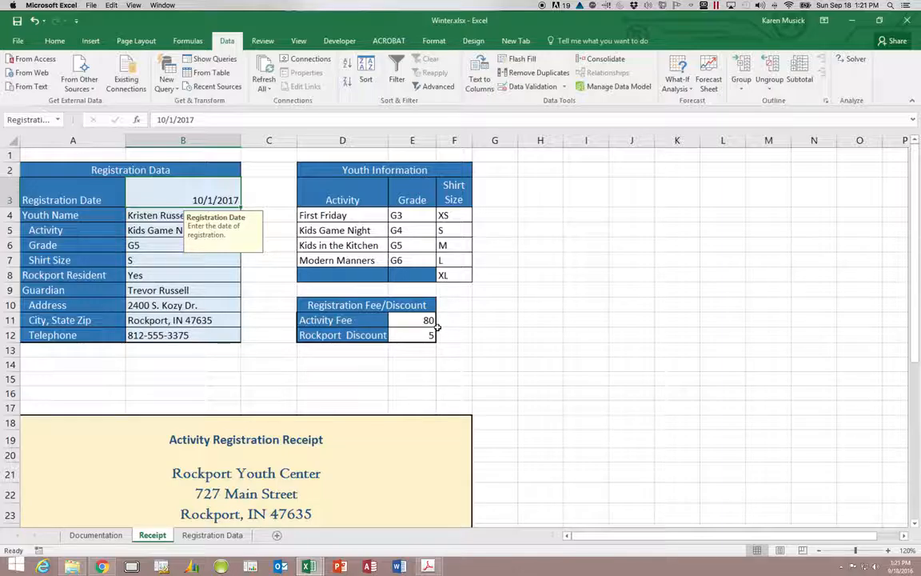
Start an input message for the Youth Name cell B4 in its data validation settings, with the title "Youth Name".
click(160, 215)
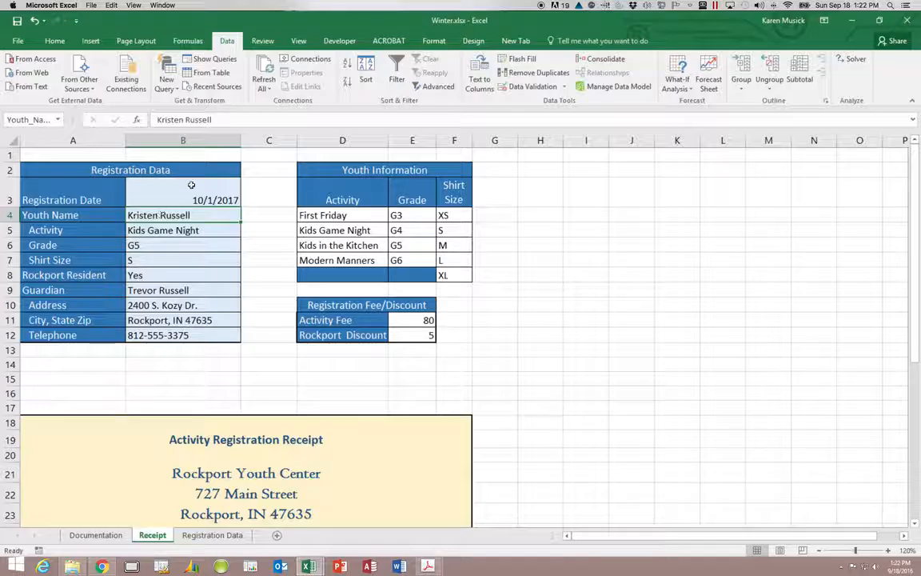
click(564, 90)
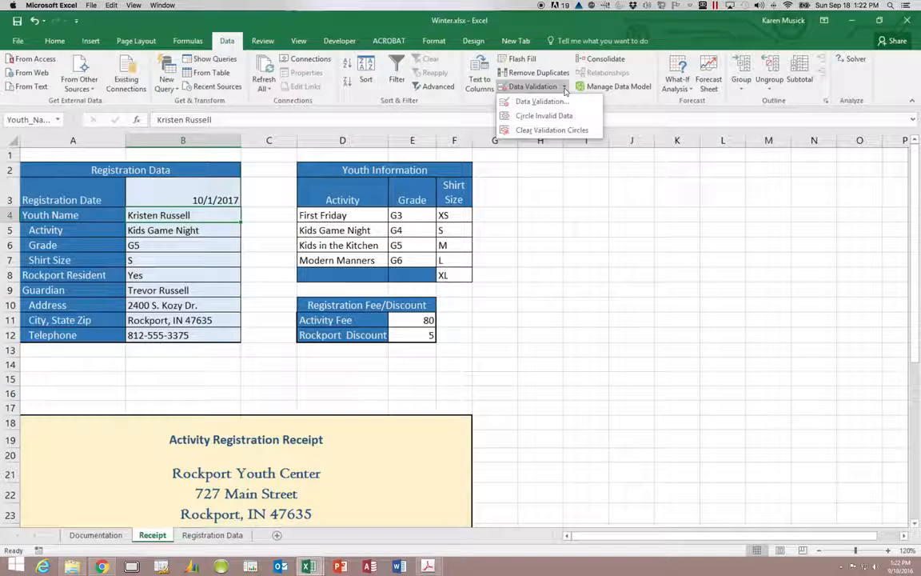
click(563, 102)
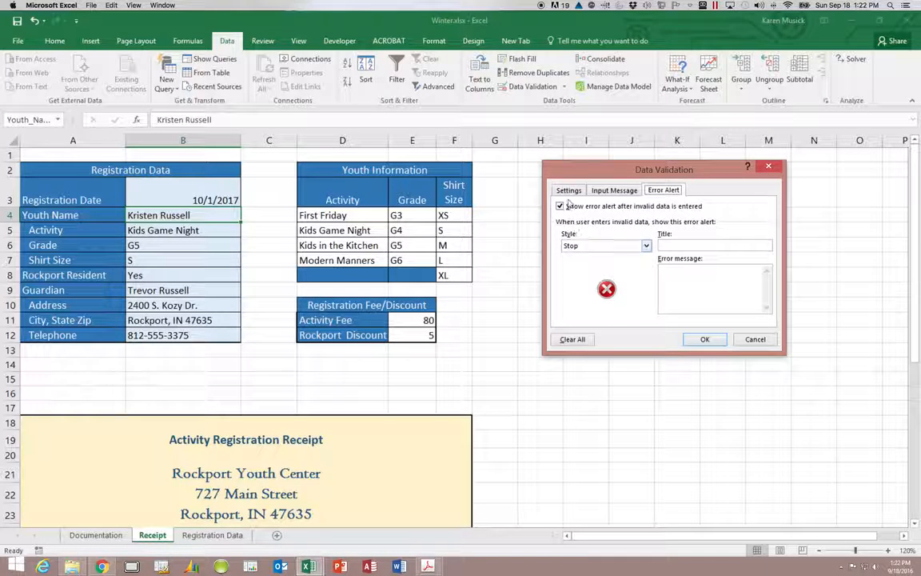
click(569, 190)
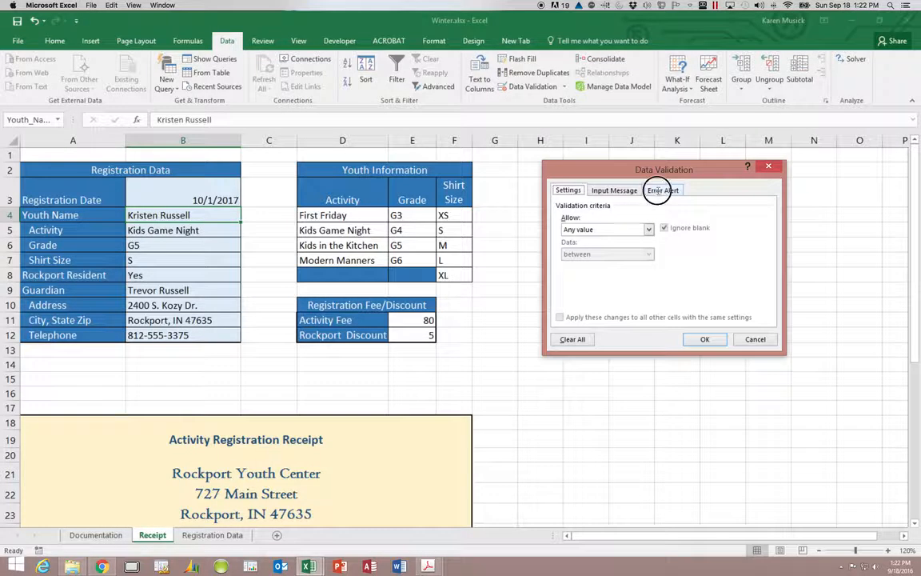
click(660, 190)
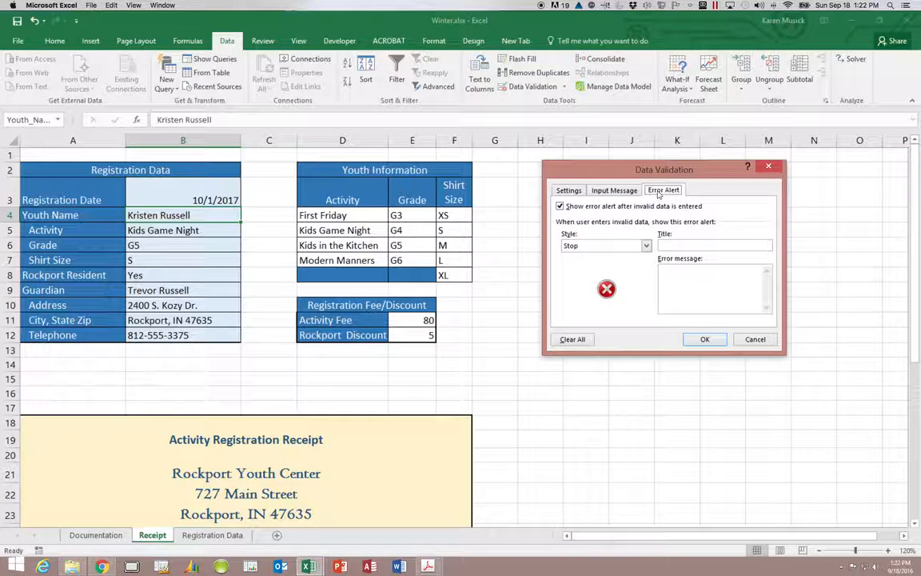
click(617, 190)
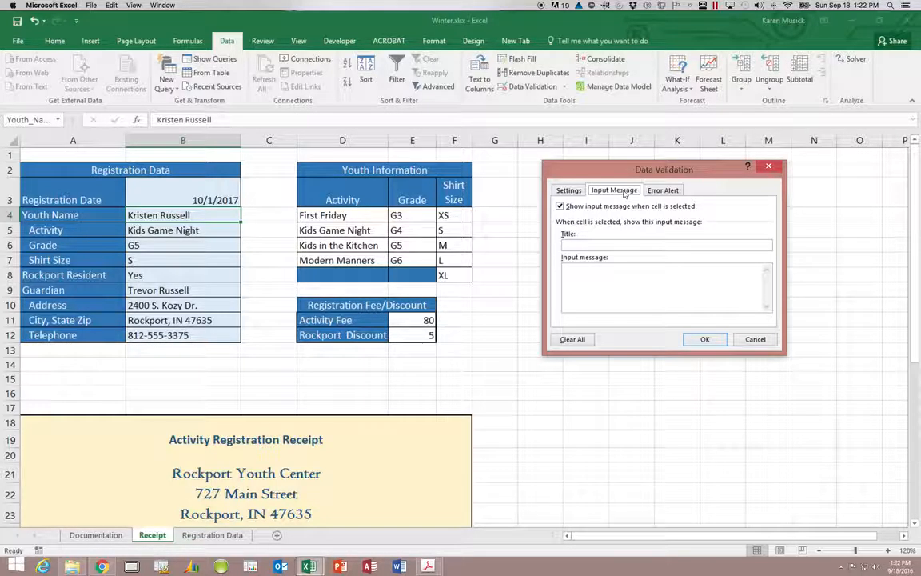
click(606, 244)
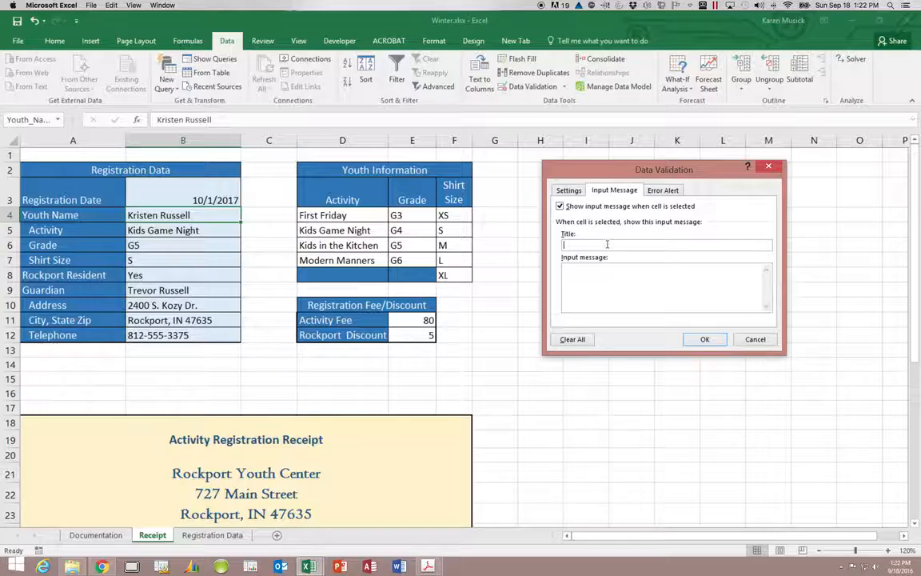
text(You)
text(th Name)
Enter the input message "Enter the youth's first and last names. This should not be the parent or guardian name!" and apply it to B4.
click(599, 272)
text(E)
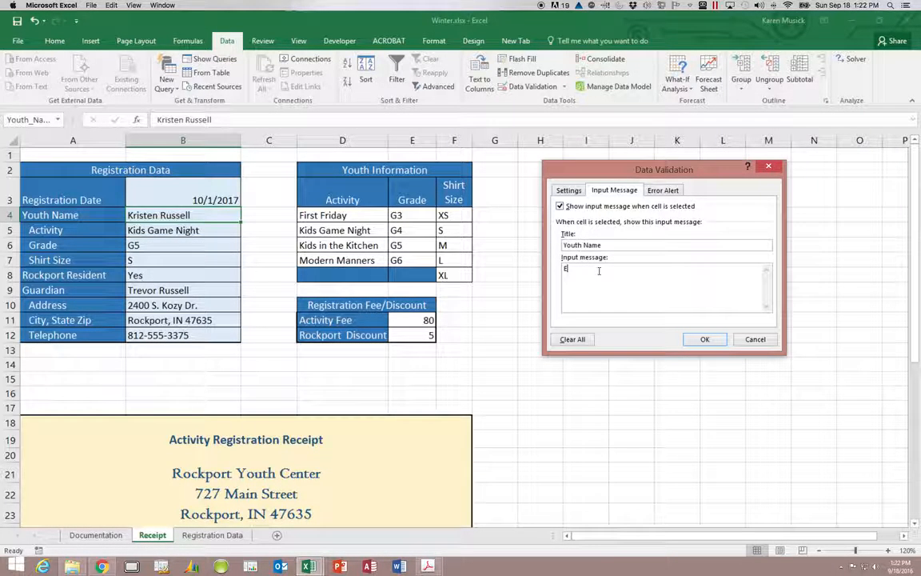
text(nter t)
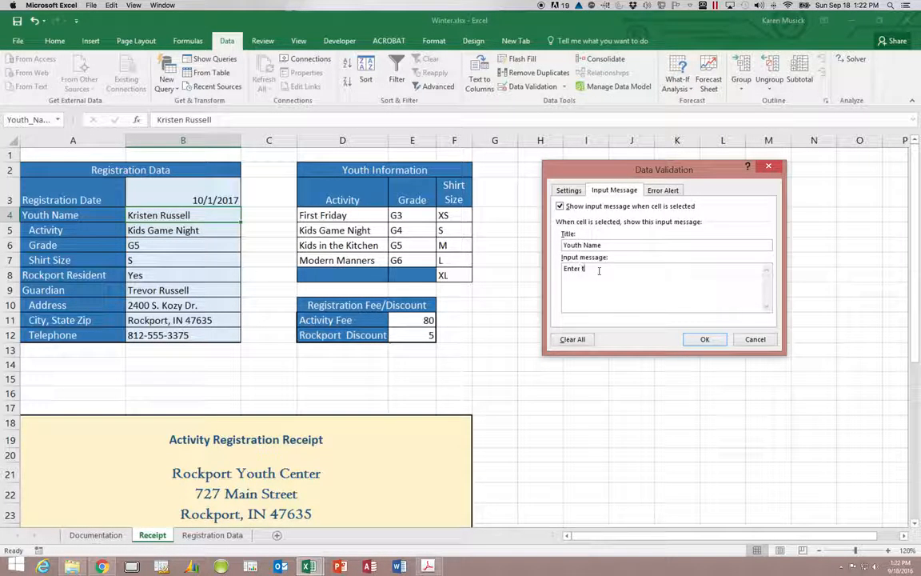
text(he youth's first and last names.)
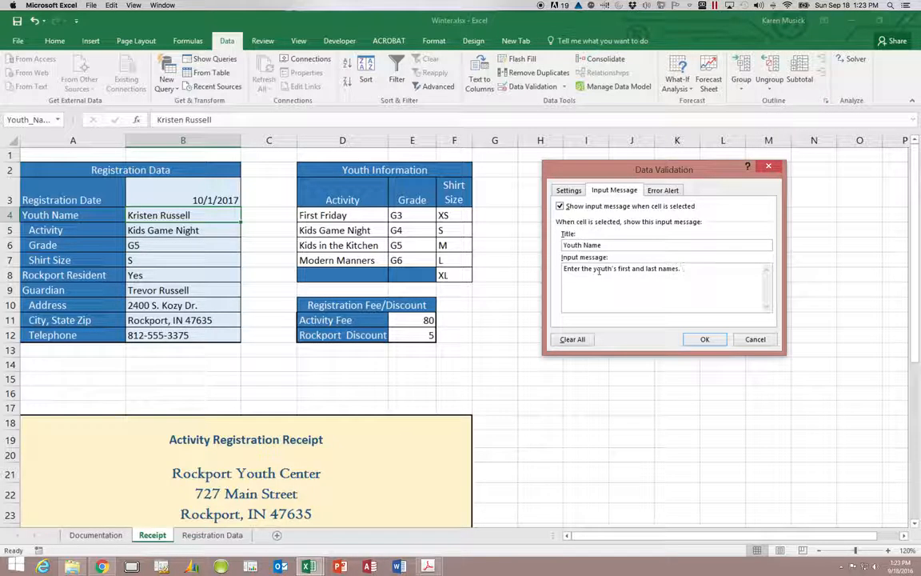
text(  This should no)
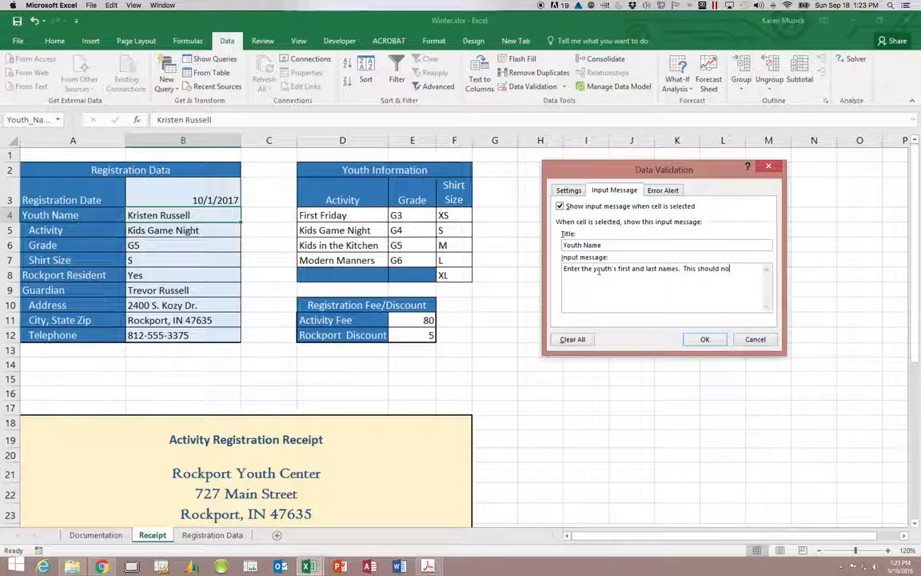
text(t be the parent or guar)
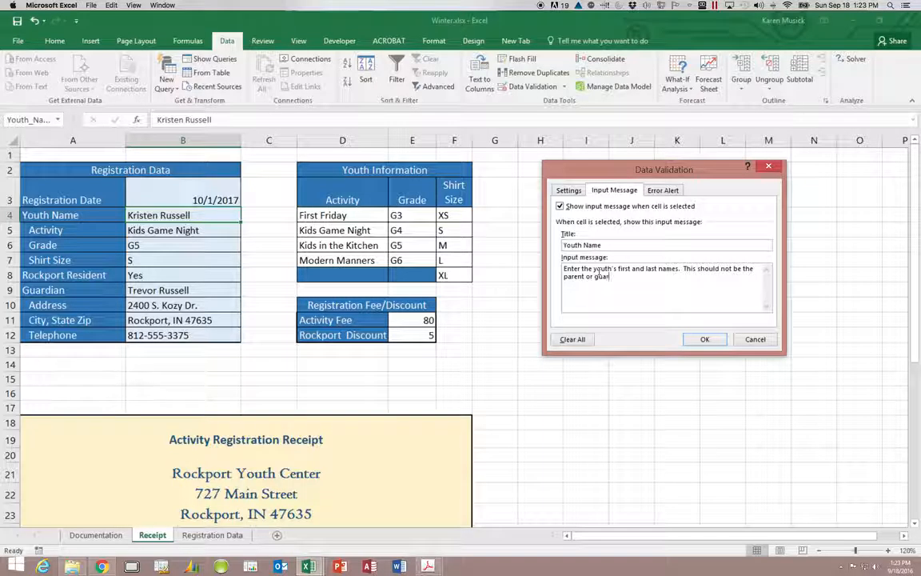
text(dian name.)
click(707, 340)
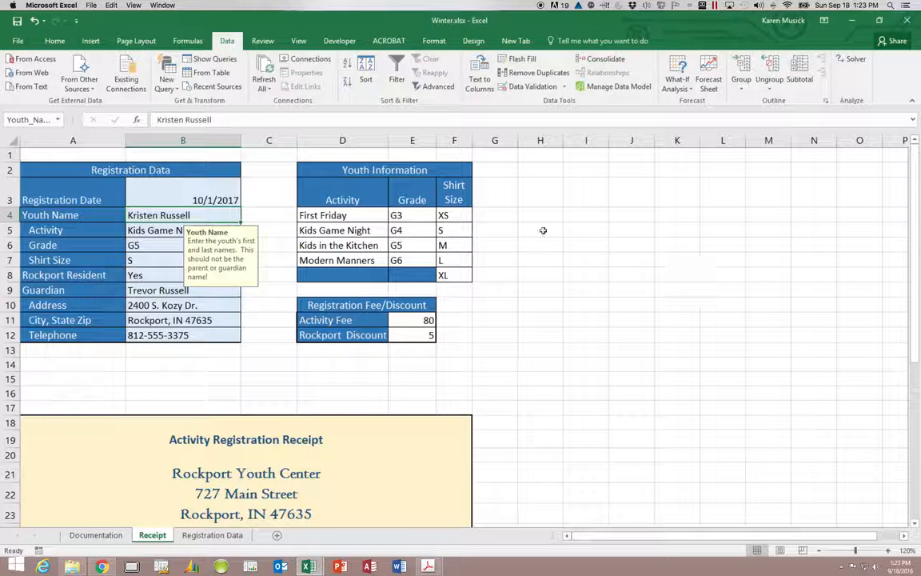
Review the allowed data types and comparison operators in the Registration Date cell's validation criteria, and close the settings without changes.
click(213, 199)
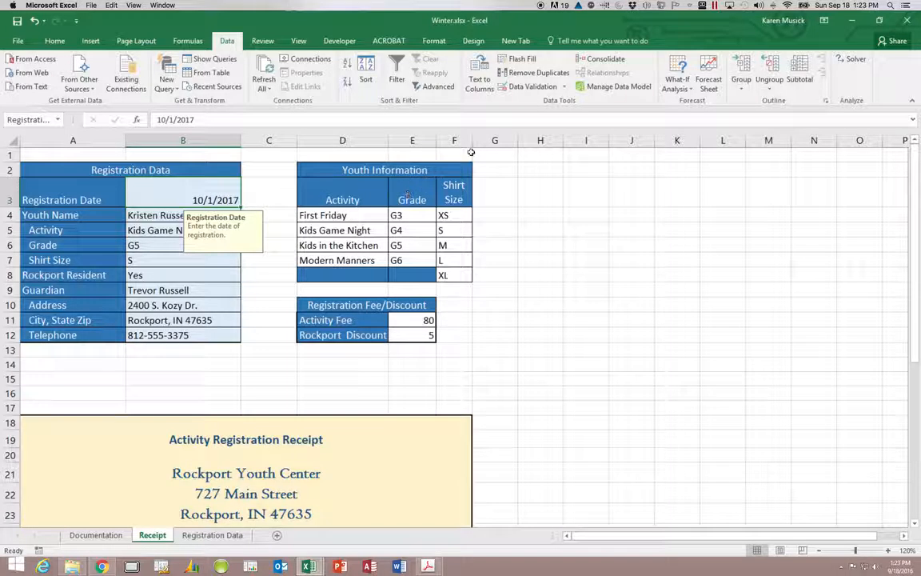
click(534, 88)
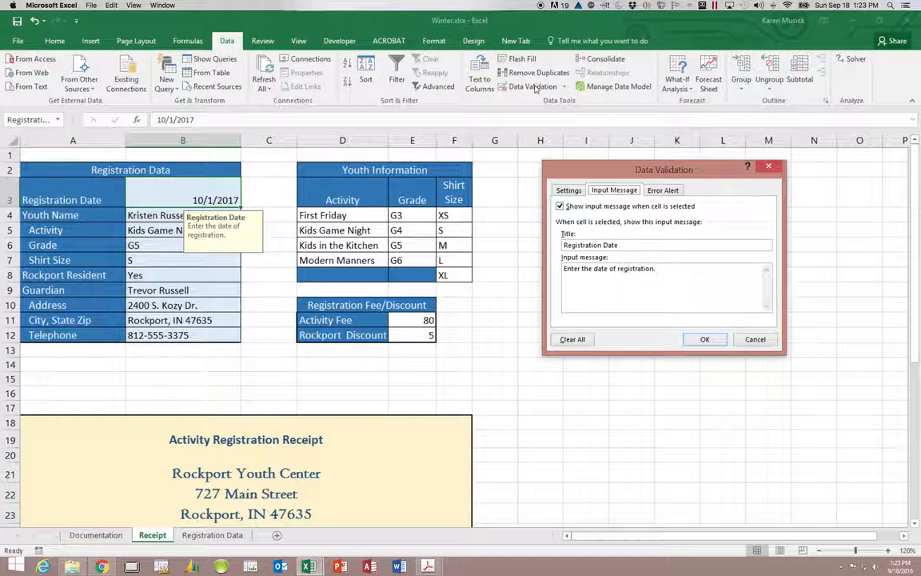
click(571, 190)
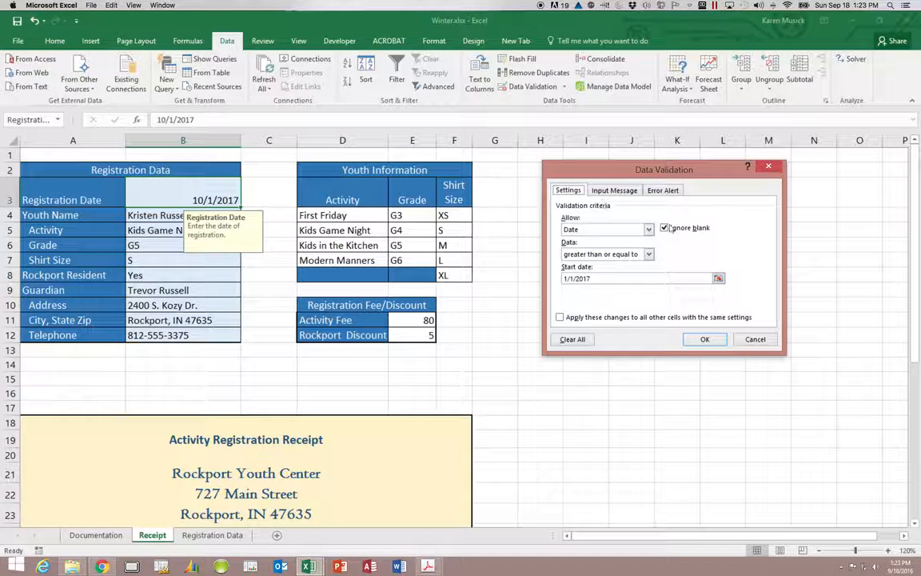
click(648, 229)
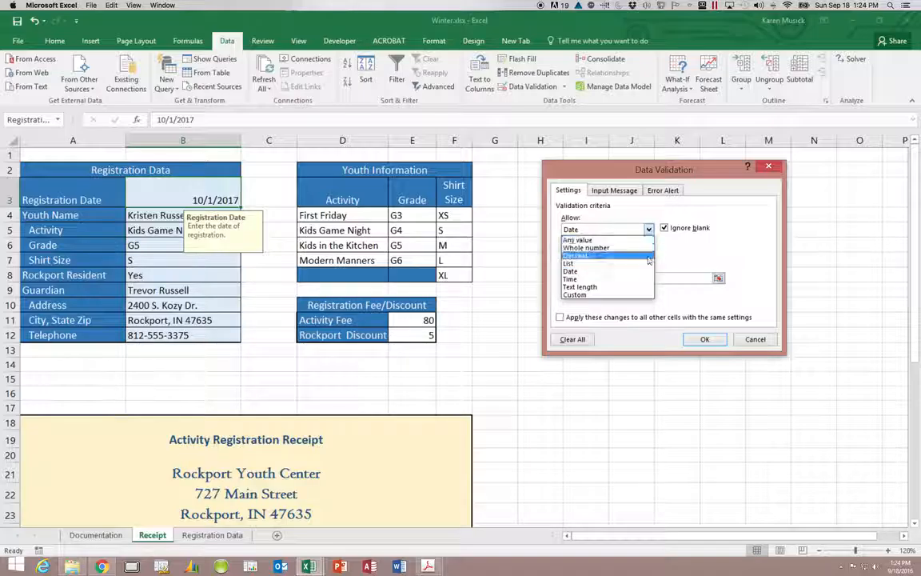
click(610, 272)
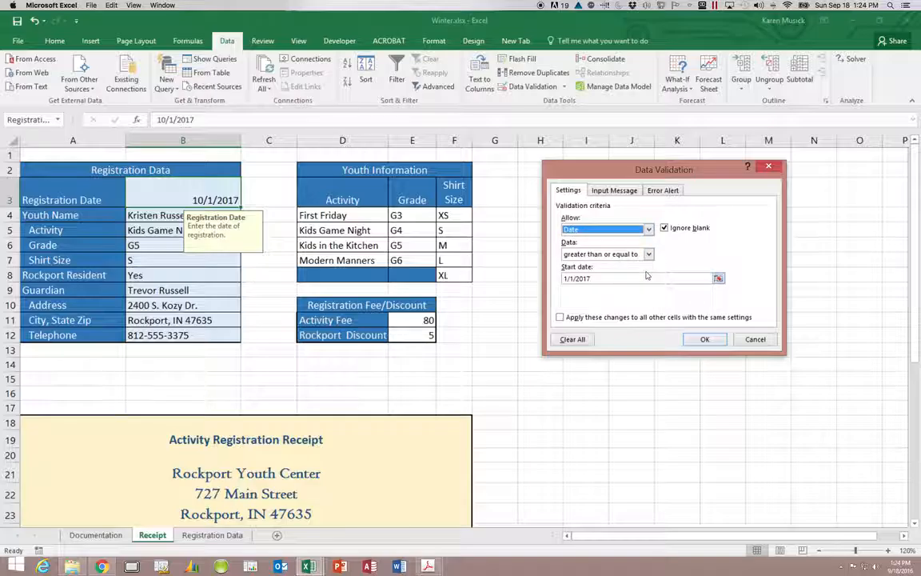
click(649, 254)
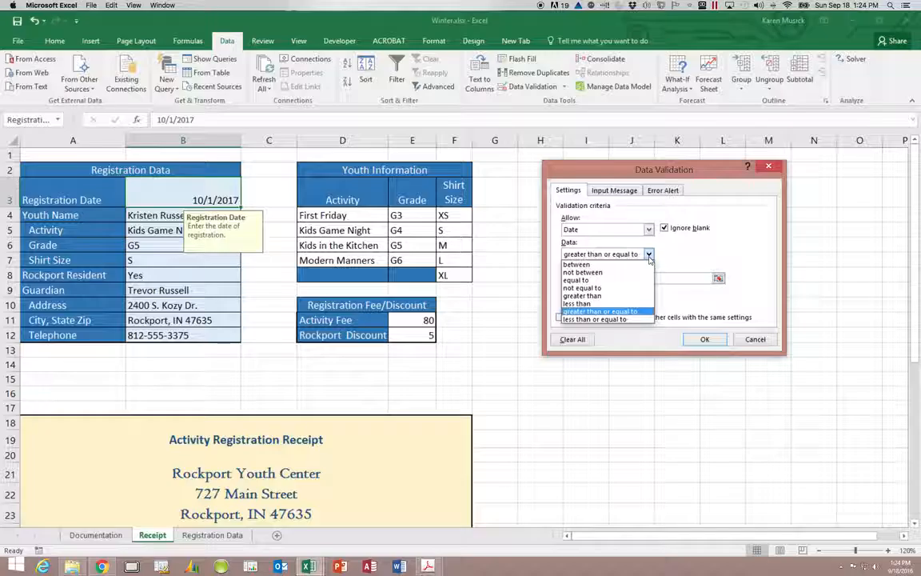
click(755, 339)
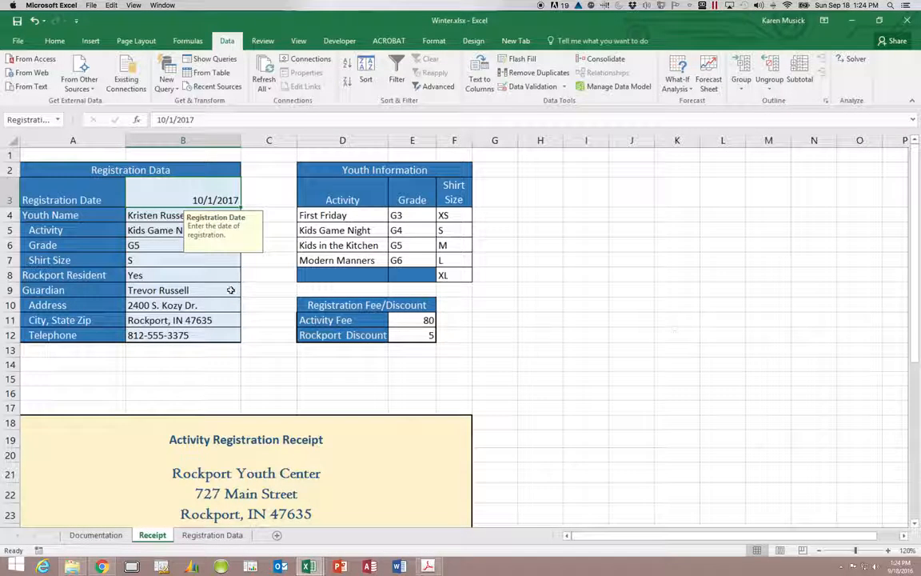
click(154, 230)
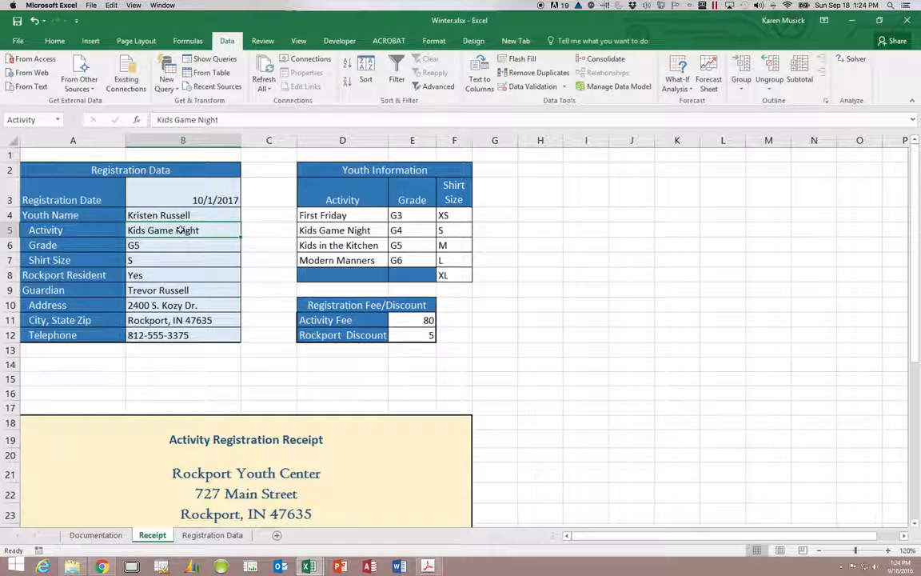
click(165, 214)
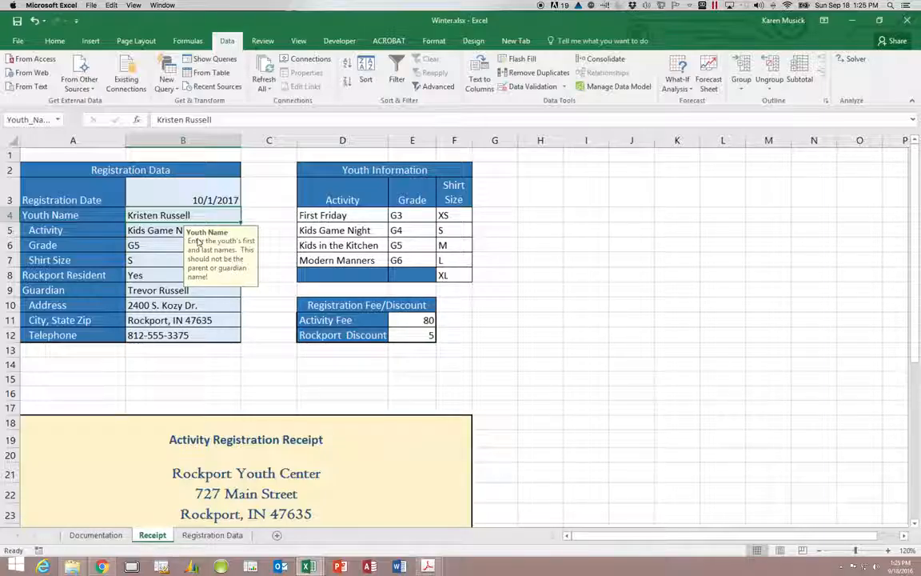
scroll(240, 200, right, 3)
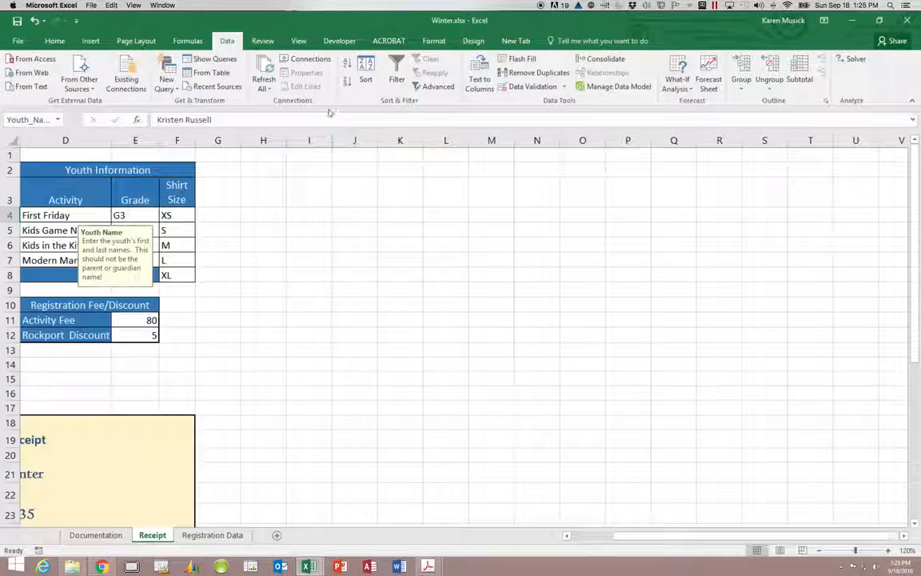